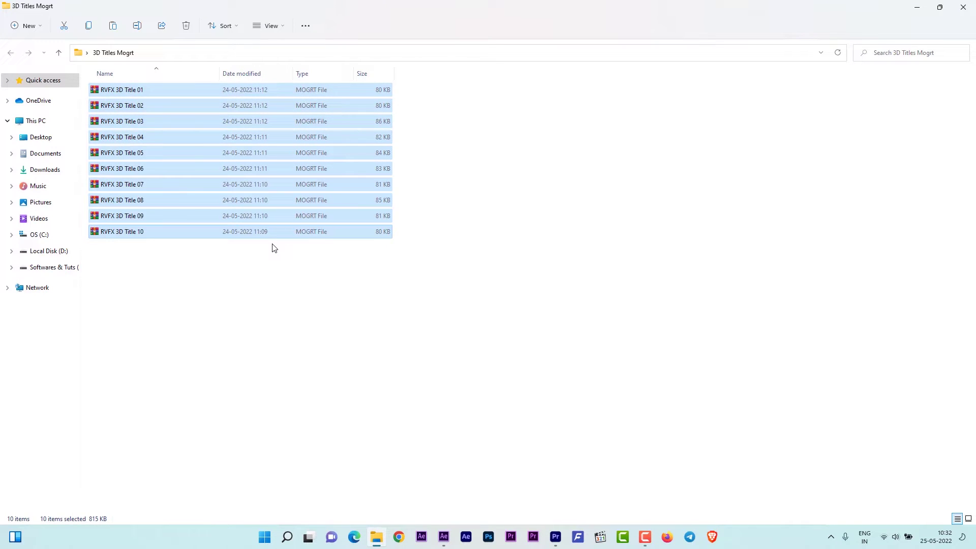
# Step: Show the Essential Graphics panel and browse My Templates, listing templates like 3D Title Intro
pyautogui.click(556, 538)
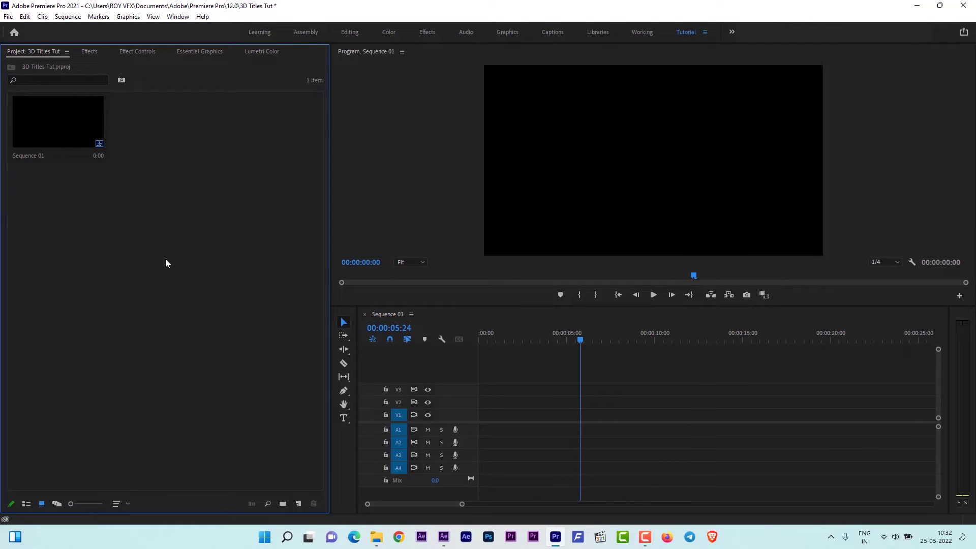
pyautogui.click(60, 127)
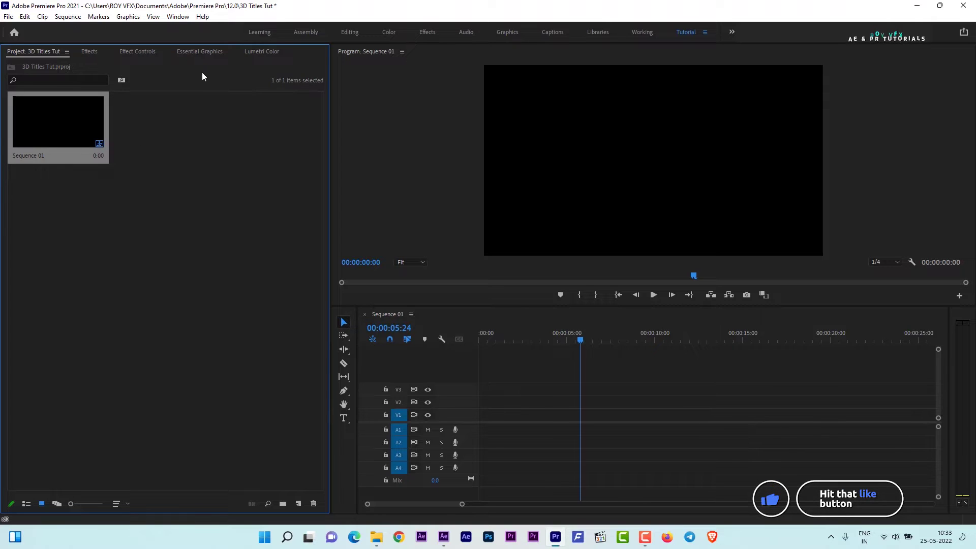
pyautogui.click(195, 51)
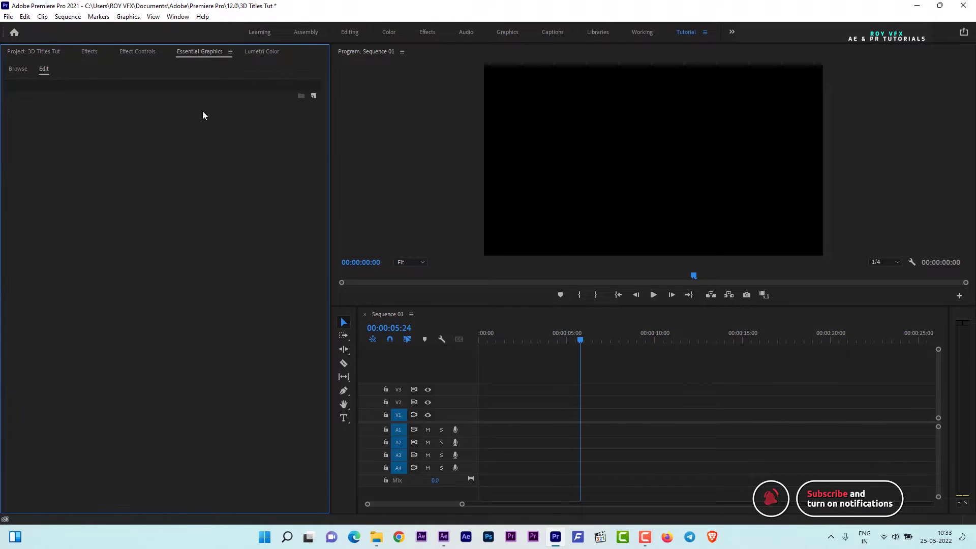
pyautogui.click(178, 15)
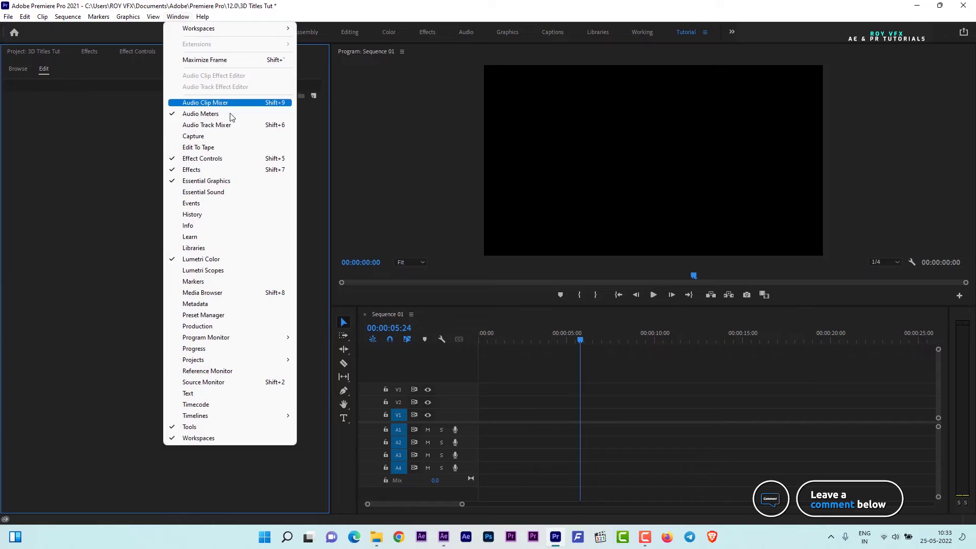
pyautogui.click(207, 182)
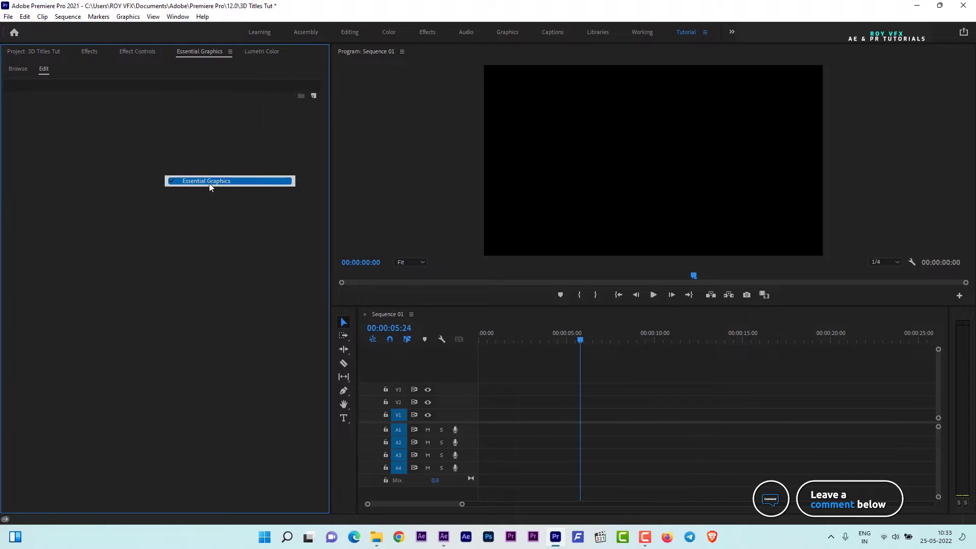
pyautogui.click(15, 68)
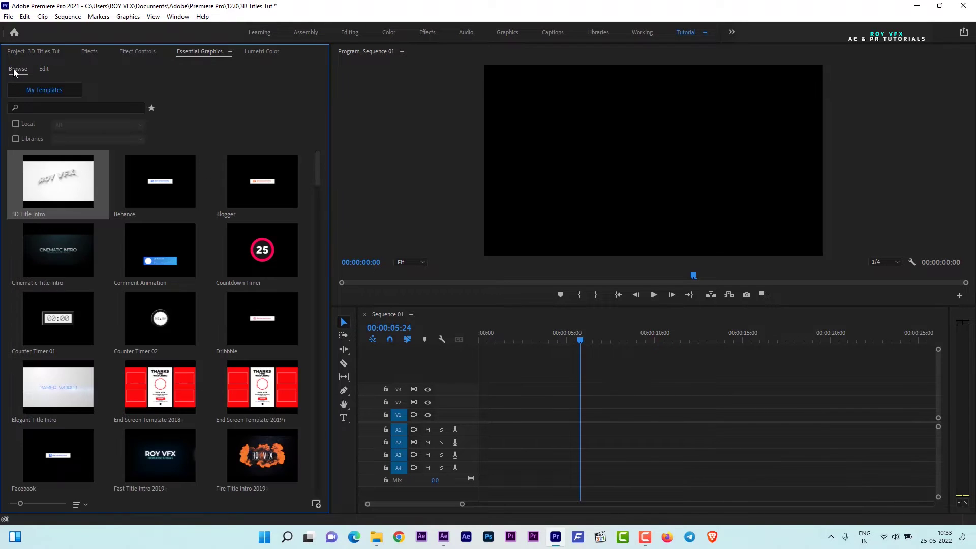
# Step: Add the desktop folder '3D Titles Mogrt' via Manage Additional Folders
pyautogui.rightClick(197, 53)
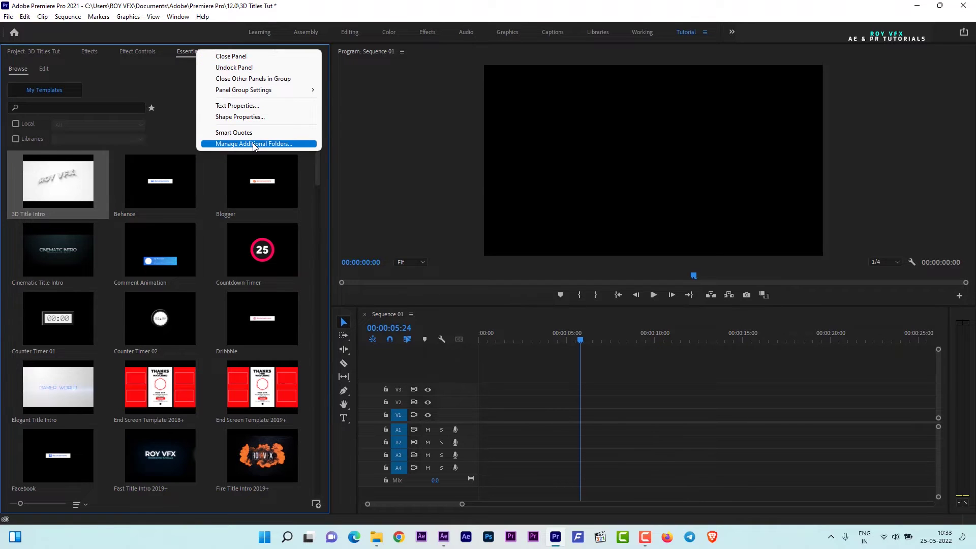
pyautogui.click(253, 144)
pyautogui.click(329, 320)
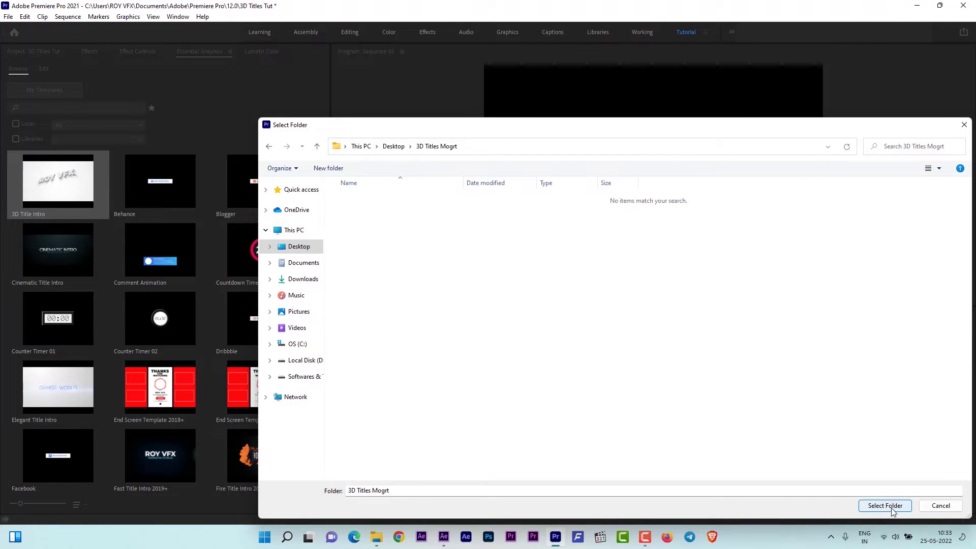
pyautogui.click(940, 506)
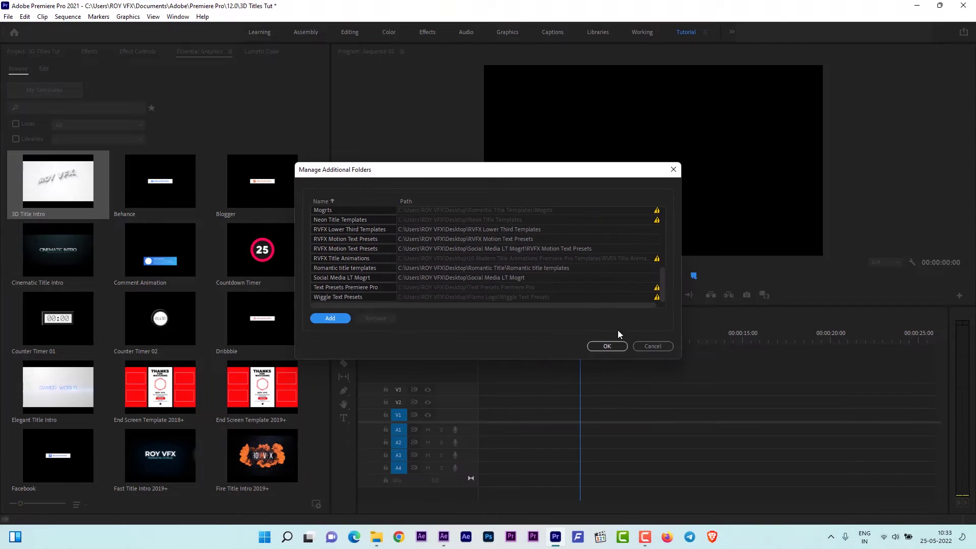
# Step: Apply the folder list and zoom the timeline in on the RVFX 3D Title 08 clip on V1
pyautogui.click(616, 347)
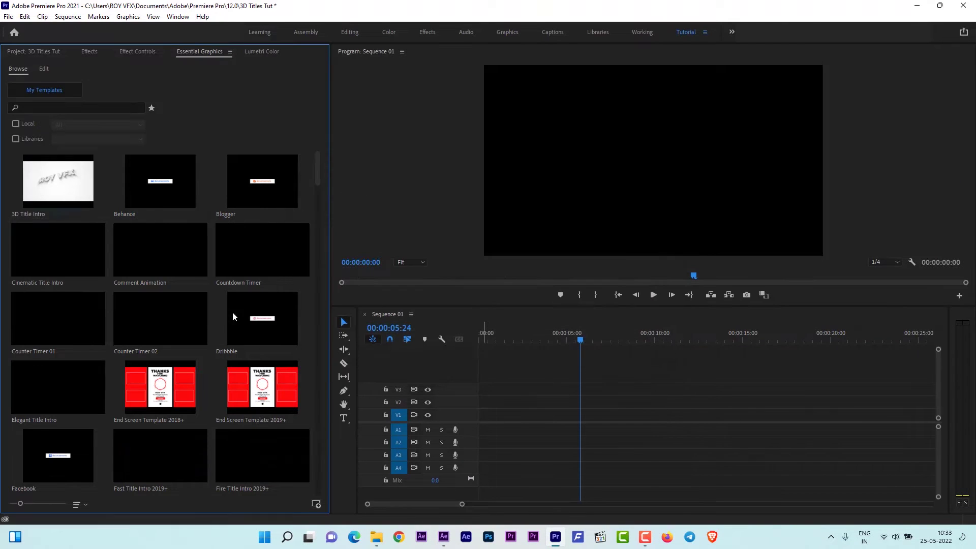
pyautogui.scroll(-5, 211, 286)
pyautogui.scroll(-5, 212, 286)
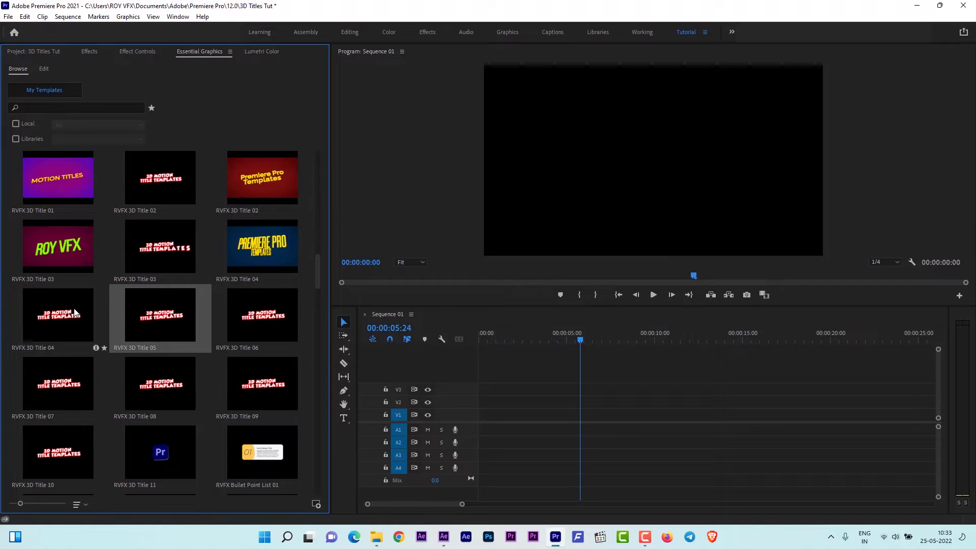
pyautogui.scroll(3, 123, 257)
pyautogui.scroll(-3, 199, 366)
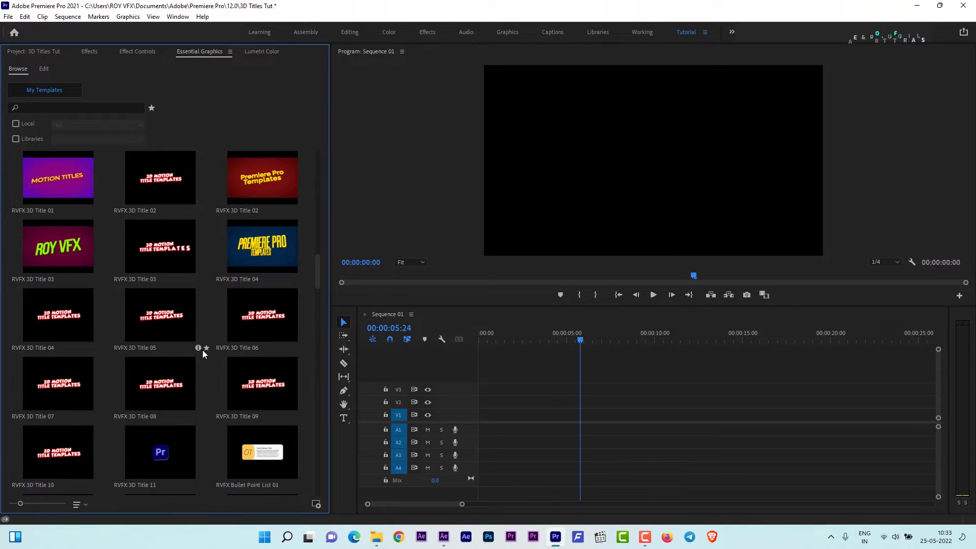
pyautogui.moveTo(152, 391)
pyautogui.mouseDown()
pyautogui.moveTo(591, 368)
pyautogui.moveTo(497, 354)
pyautogui.mouseUp()
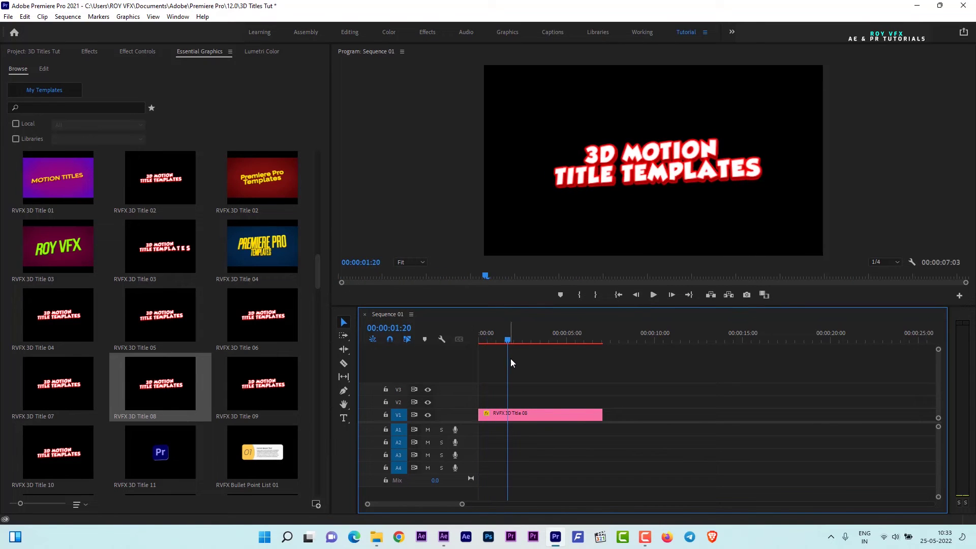
pyautogui.moveTo(461, 504); pyautogui.dragTo(414, 504)
# Step: Change the title text to 'ADD' over 'YOUR TITLE HERE' on two lines
pyautogui.click(528, 340)
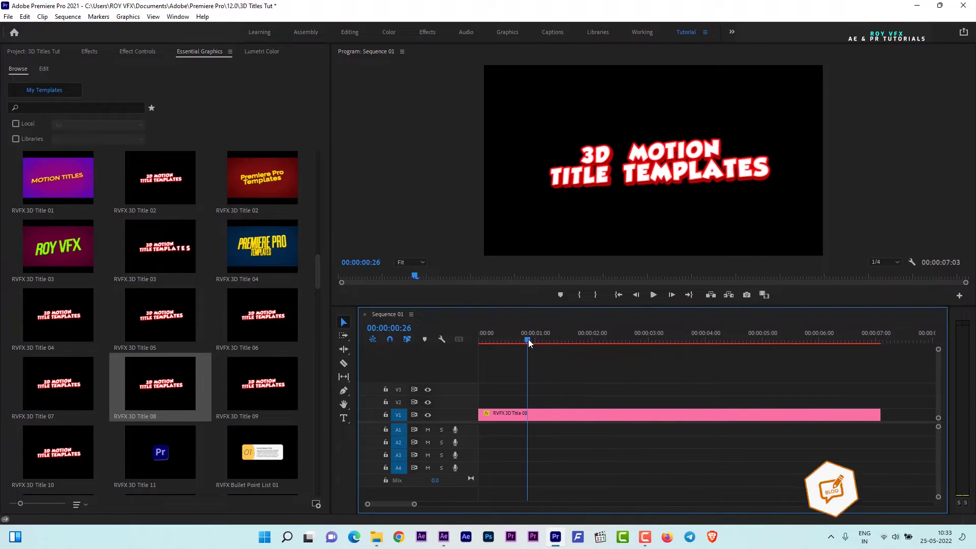
pyautogui.click(527, 413)
pyautogui.click(70, 105)
pyautogui.write('ADD YOUR')
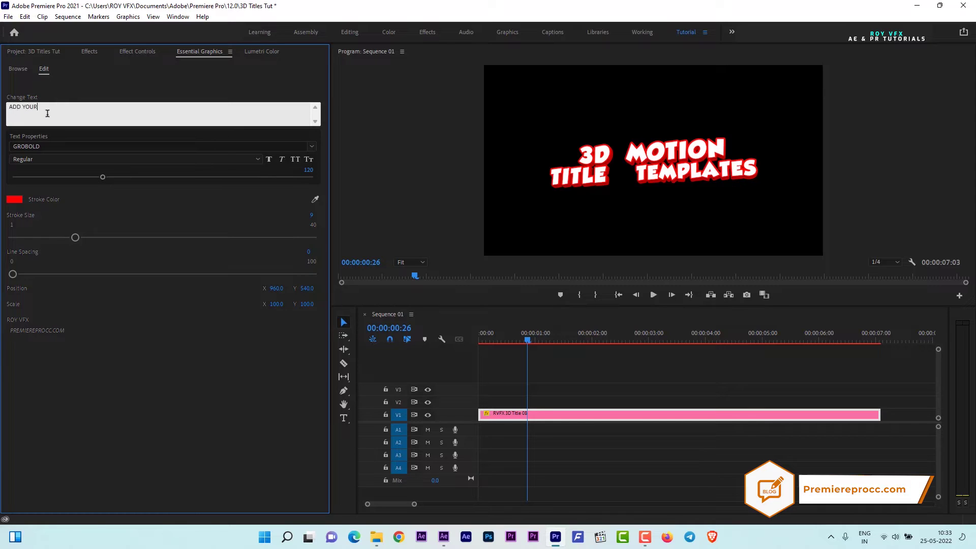
pyautogui.press('Return')
pyautogui.write('TITLE HERE')
pyautogui.click(776, 139)
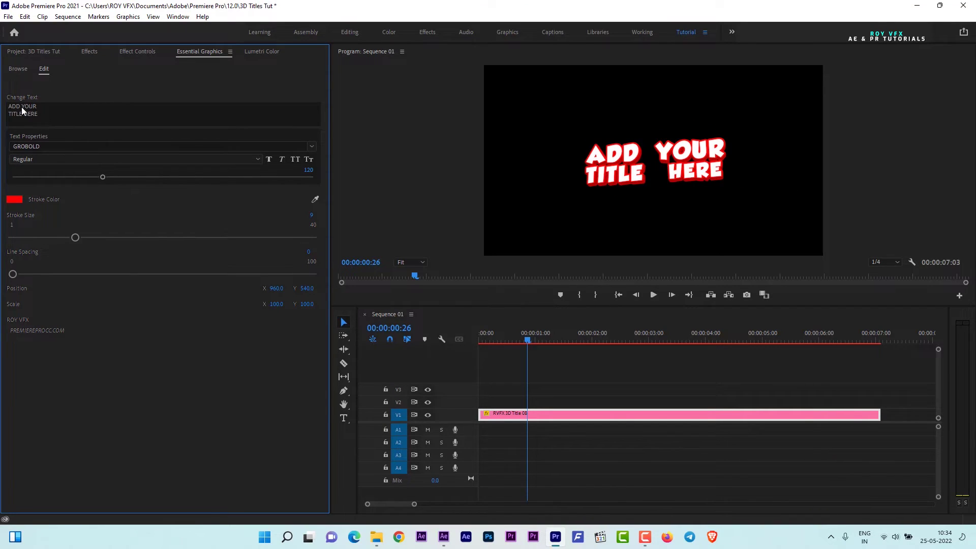
pyautogui.click(43, 107)
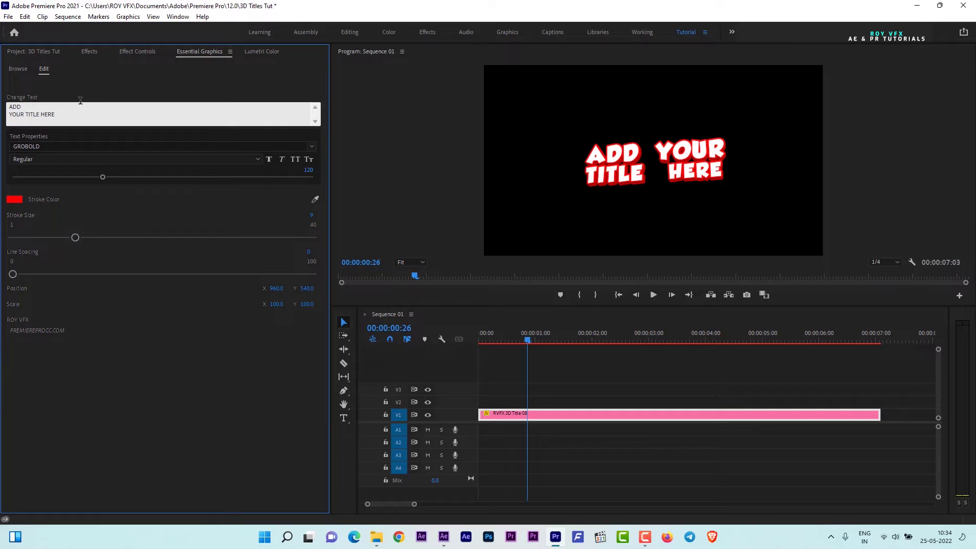
pyautogui.click(96, 125)
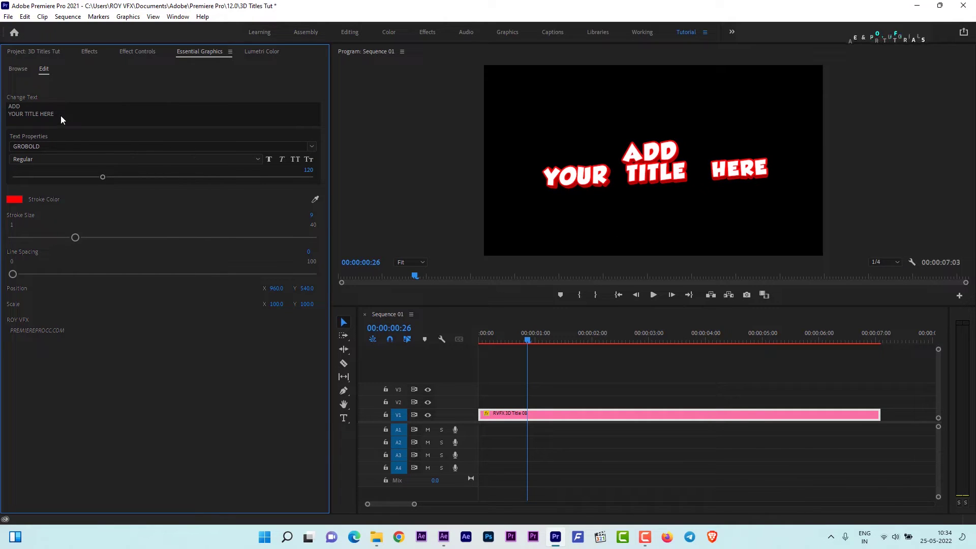
# Step: Set the font to Montserrat Black at size 109 and preview the animation
pyautogui.click(71, 146)
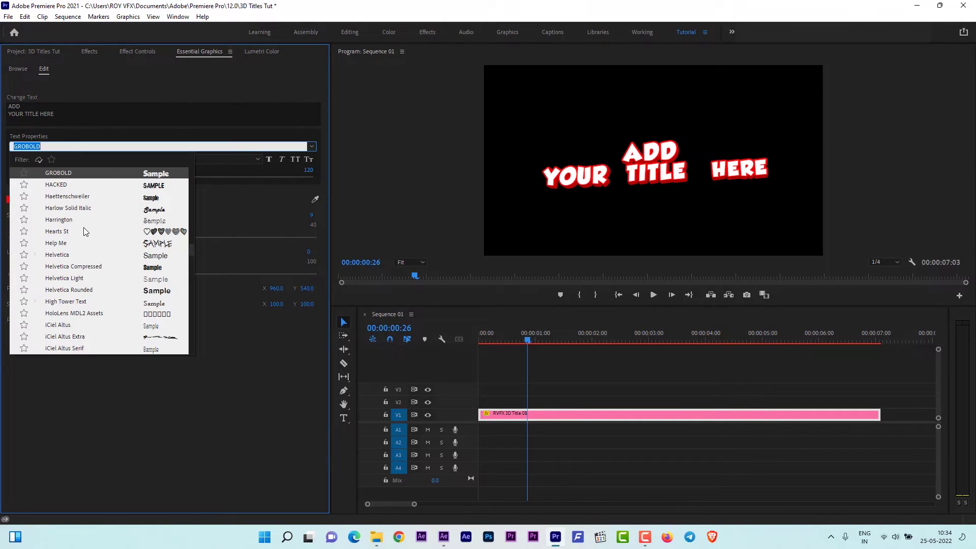
pyautogui.press('BackSpace')
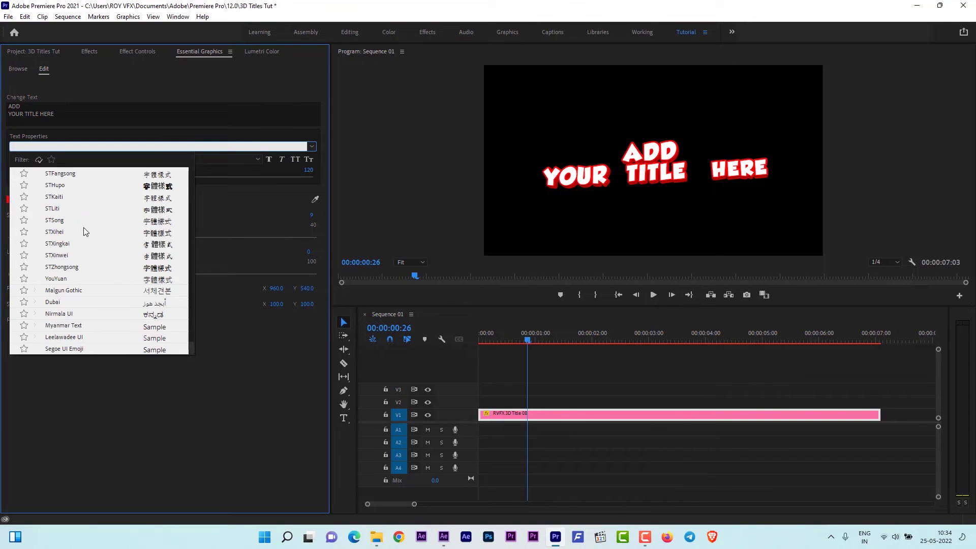
pyautogui.write('mont')
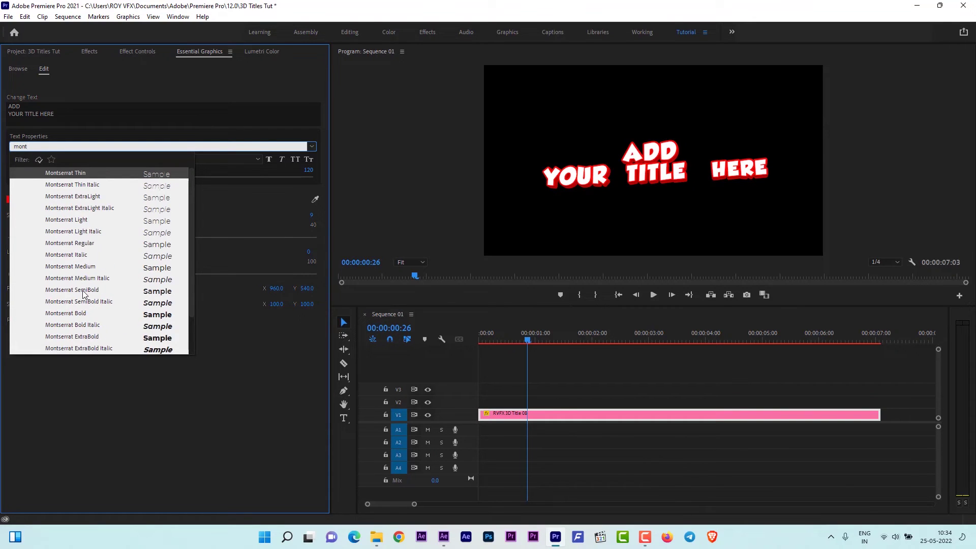
pyautogui.scroll(-2, 85, 293)
pyautogui.click(87, 314)
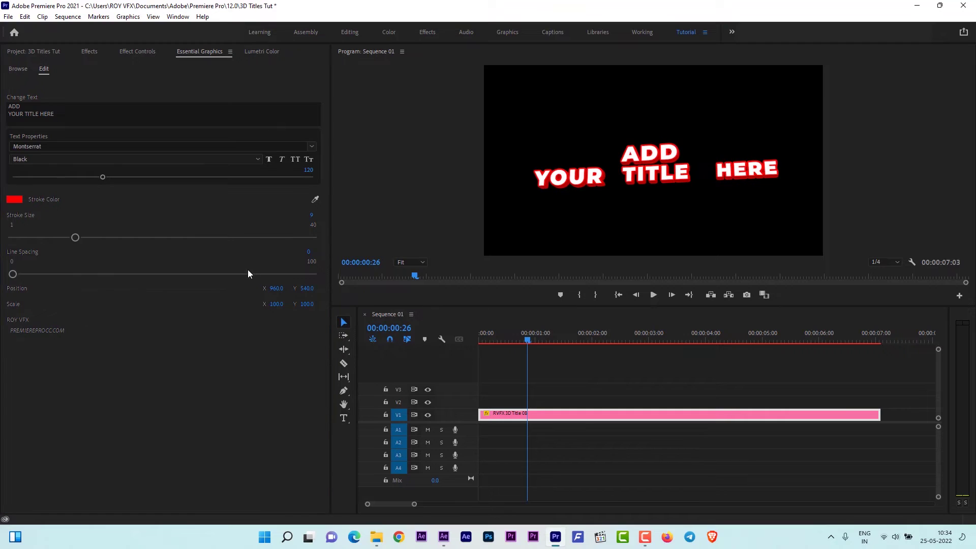
pyautogui.moveTo(107, 182); pyautogui.dragTo(93, 179)
pyautogui.press('space')
pyautogui.click(110, 203)
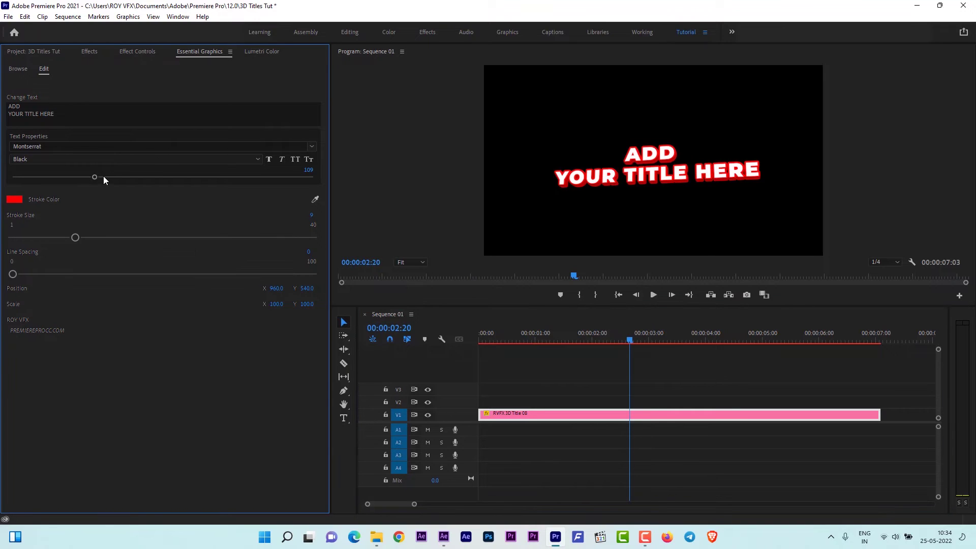
# Step: Raise the font size to 134 and set the red stroke size to 12, previewing at 50%
pyautogui.moveTo(103, 180); pyautogui.dragTo(111, 182)
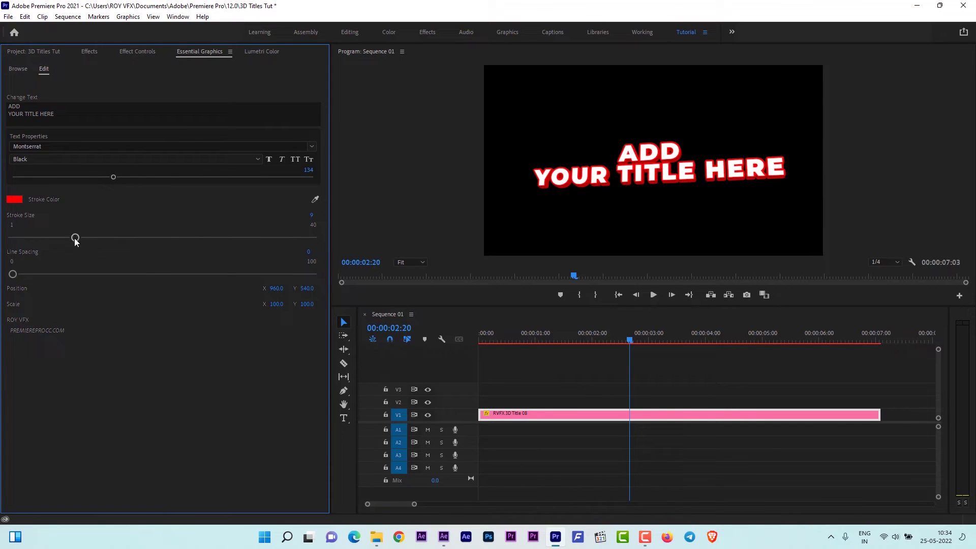
pyautogui.click(407, 263)
pyautogui.click(411, 306)
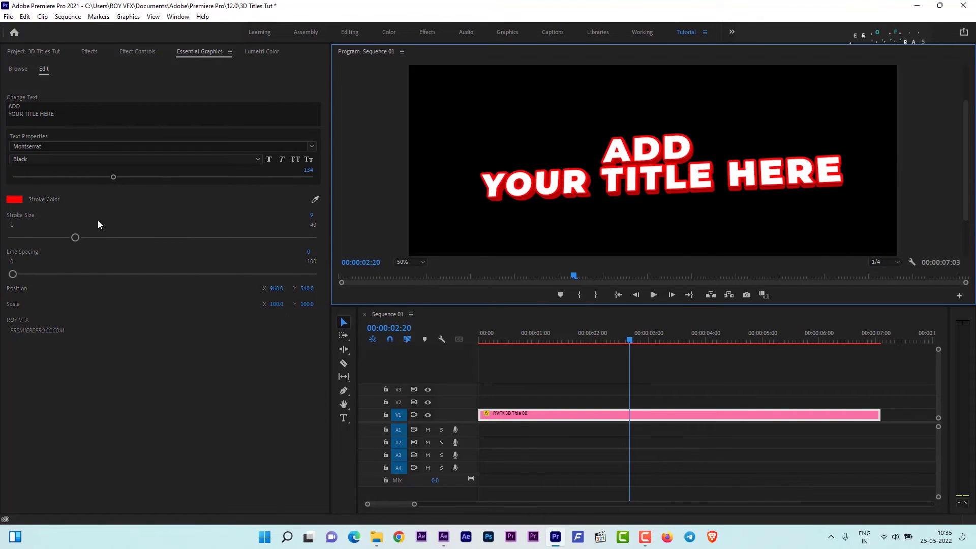
pyautogui.moveTo(76, 238); pyautogui.dragTo(179, 244)
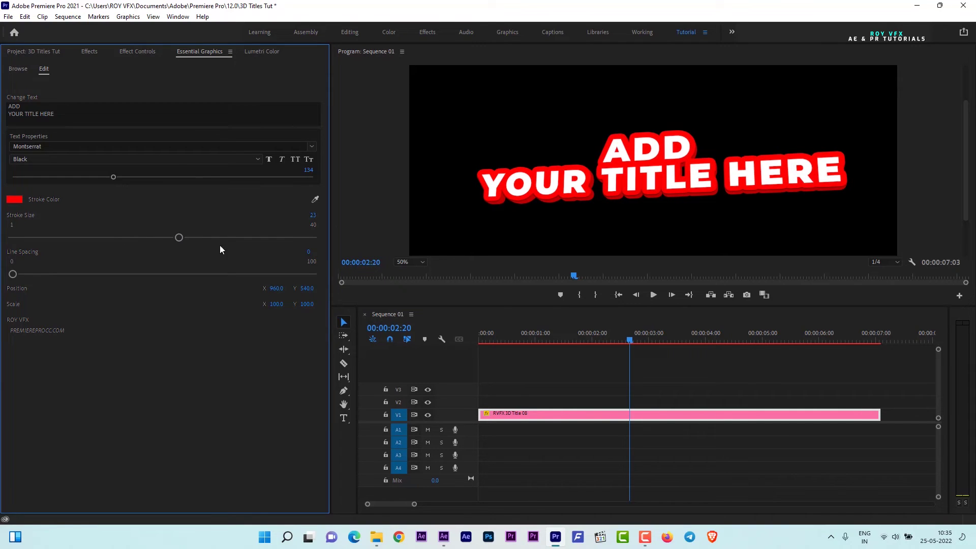
pyautogui.moveTo(179, 238); pyautogui.dragTo(90, 243)
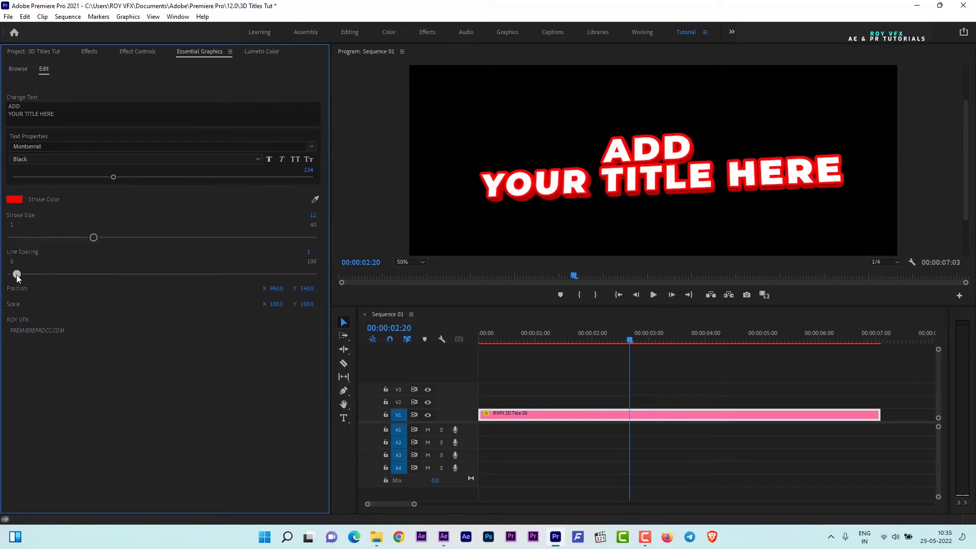
# Step: Set line spacing 10, scale 72 and Position Y 470, then rewind the playhead
pyautogui.moveTo(17, 275)
pyautogui.mouseDown()
pyautogui.moveTo(81, 288)
pyautogui.moveTo(41, 296)
pyautogui.mouseUp()
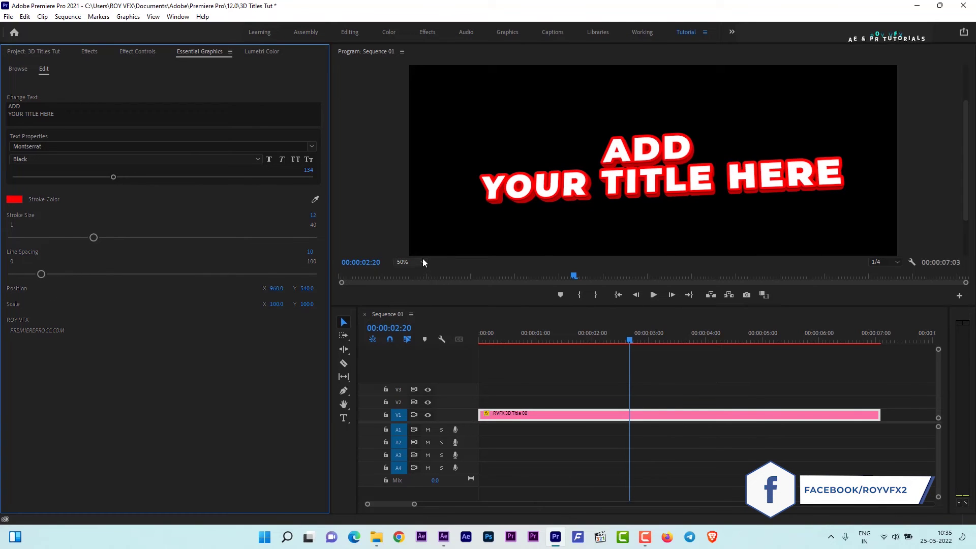
pyautogui.click(401, 261)
pyautogui.click(395, 267)
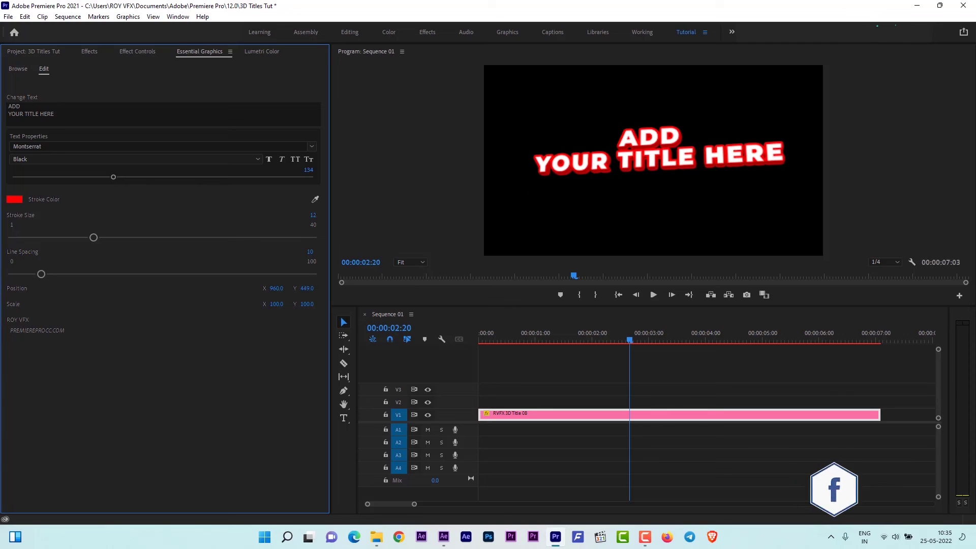
pyautogui.moveTo(276, 303)
pyautogui.mouseDown()
pyautogui.moveTo(260, 304)
pyautogui.moveTo(294, 304)
pyautogui.mouseUp()
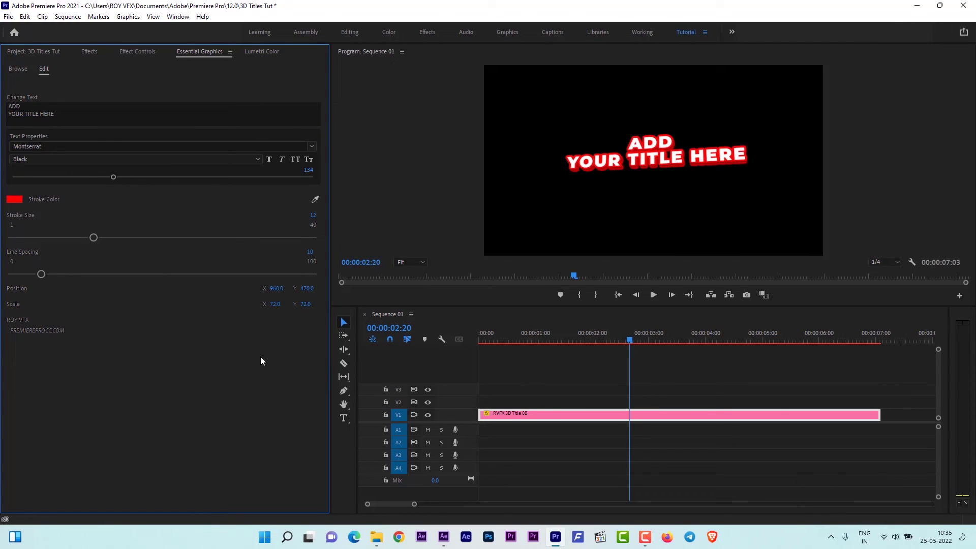
pyautogui.moveTo(630, 341); pyautogui.dragTo(454, 342)
# Step: Extend the RVFX 3D Title 08 clip on V1 to about 7 seconds 20 frames
pyautogui.press('space')
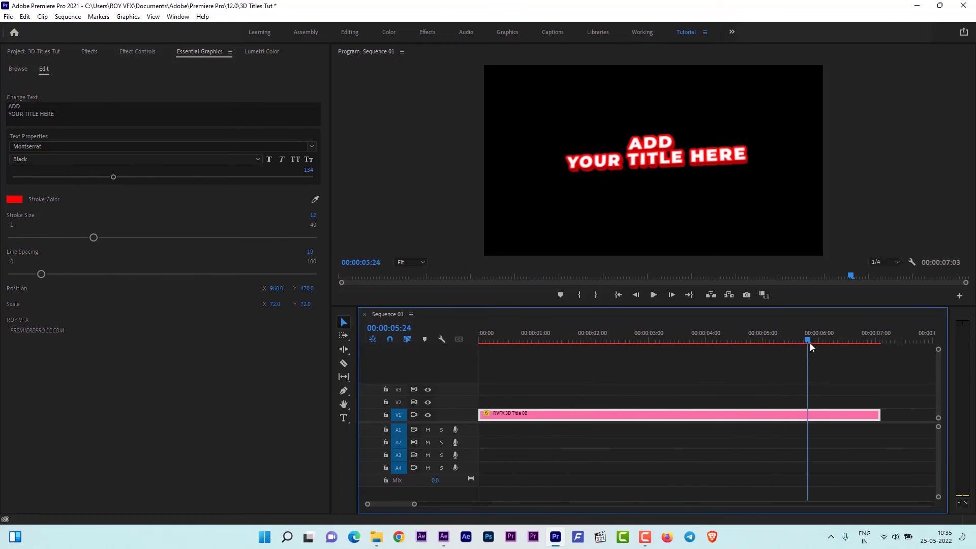
pyautogui.moveTo(813, 343)
pyautogui.mouseDown()
pyautogui.moveTo(895, 353)
pyautogui.moveTo(654, 341)
pyautogui.mouseUp()
pyautogui.moveTo(878, 416); pyautogui.dragTo(685, 415)
pyautogui.moveTo(654, 341)
pyautogui.mouseDown()
pyautogui.moveTo(608, 346)
pyautogui.moveTo(697, 344)
pyautogui.moveTo(497, 353)
pyautogui.moveTo(683, 365)
pyautogui.mouseUp()
pyautogui.moveTo(685, 415); pyautogui.dragTo(912, 415)
pyautogui.click(884, 343)
pyautogui.moveTo(893, 348)
pyautogui.mouseDown()
pyautogui.moveTo(919, 348)
pyautogui.moveTo(822, 348)
pyautogui.mouseUp()
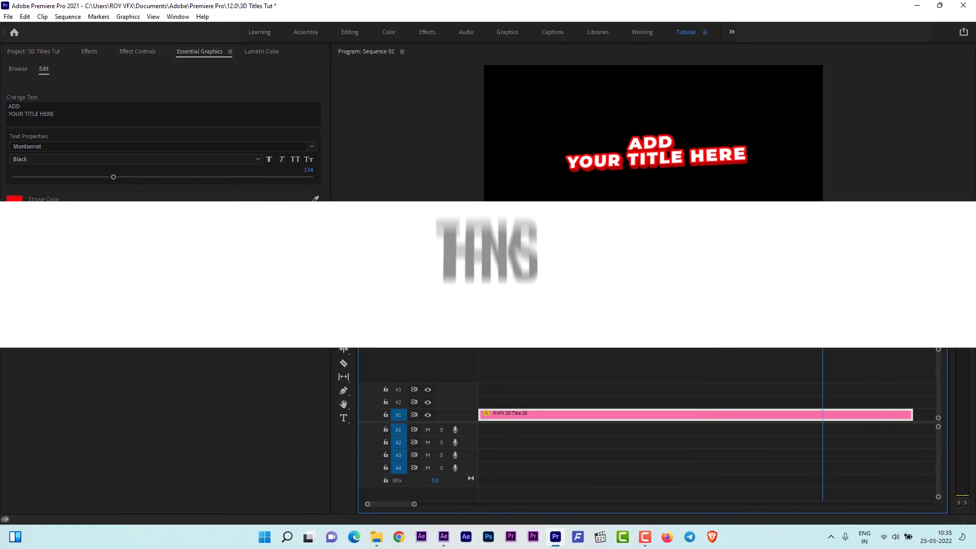